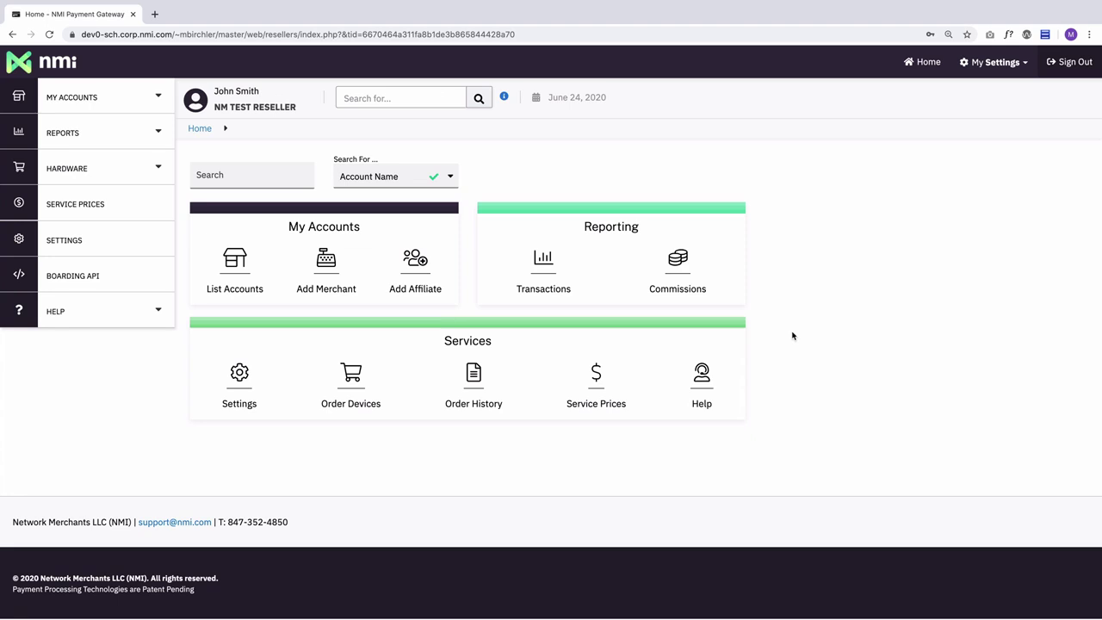
# Open the merchant details of the Modern Test account from the accounts list.
pyautogui.click(245, 280)
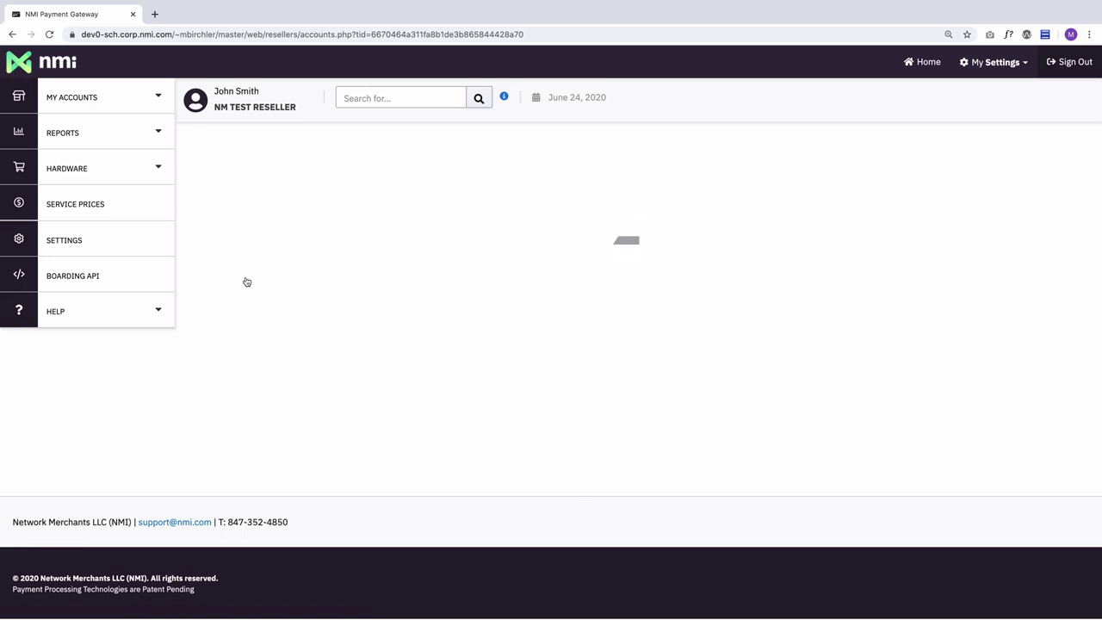
pyautogui.click(284, 589)
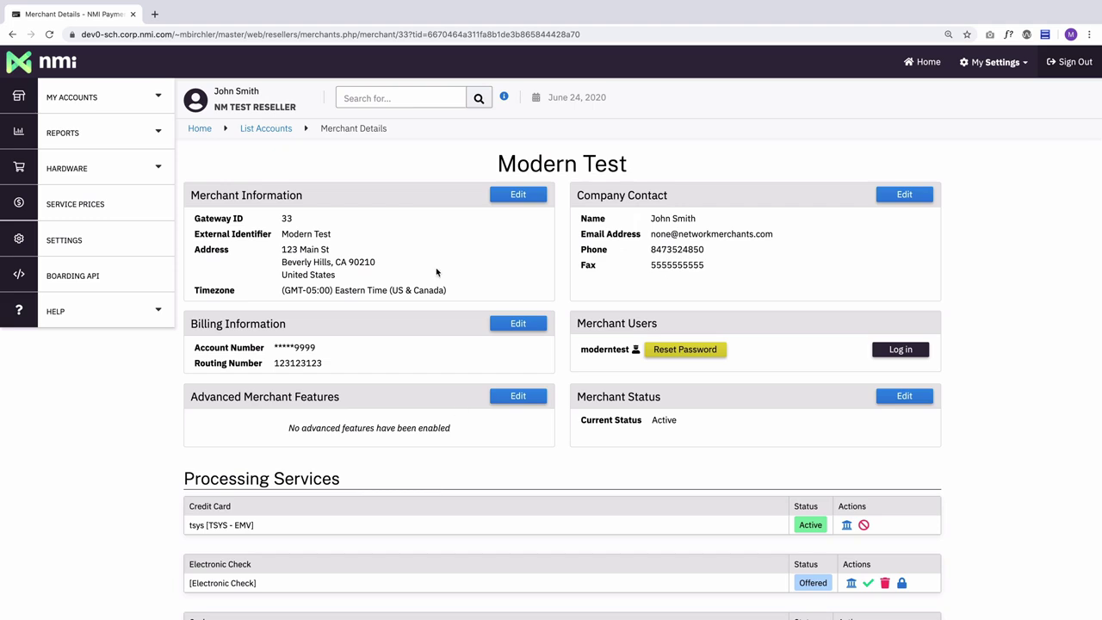
pyautogui.moveTo(498, 164); pyautogui.dragTo(627, 163)
pyautogui.click(377, 223)
pyautogui.moveTo(191, 394); pyautogui.dragTo(343, 397)
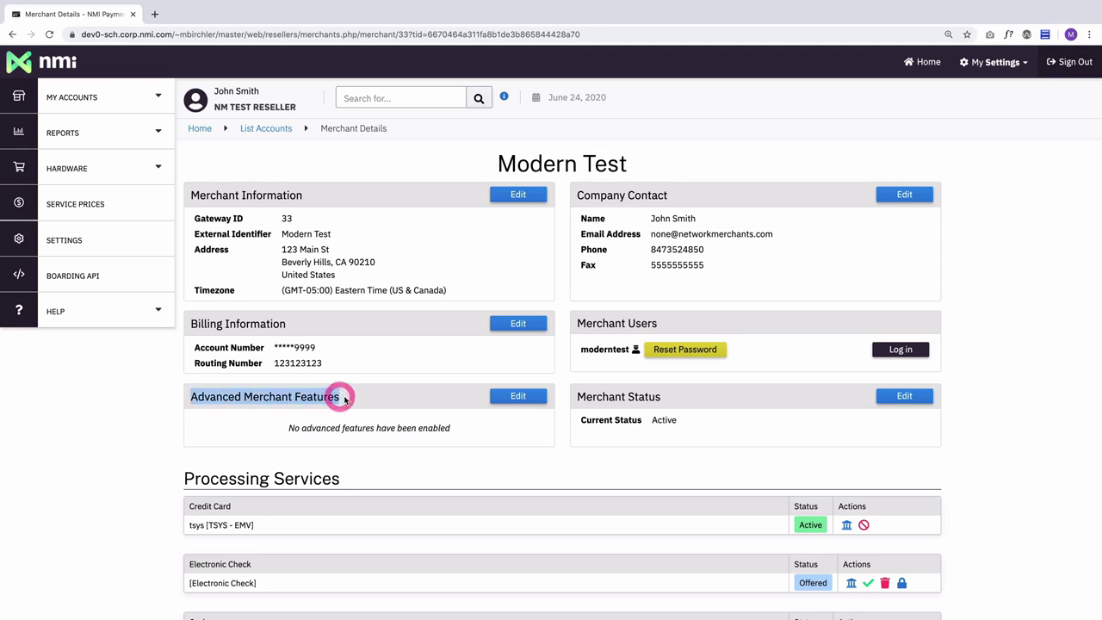
pyautogui.click(382, 397)
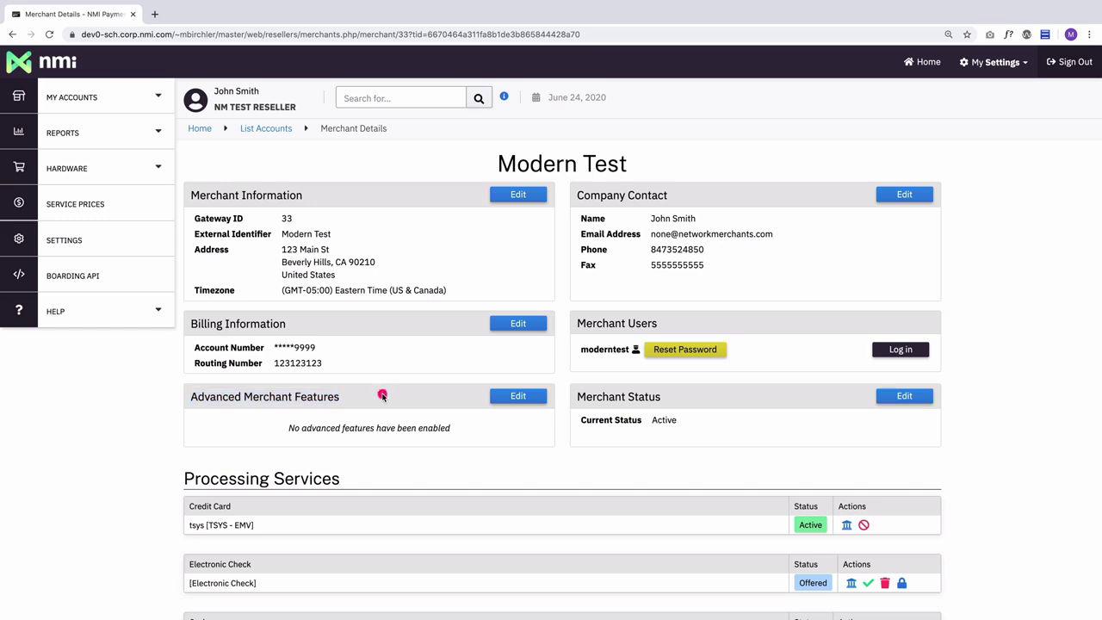
# Edit the Advanced Merchant Features, forcing the merchant to read the Merchant Service Agreement and the Billing Authorization.
pyautogui.scroll(-5, 383, 397)
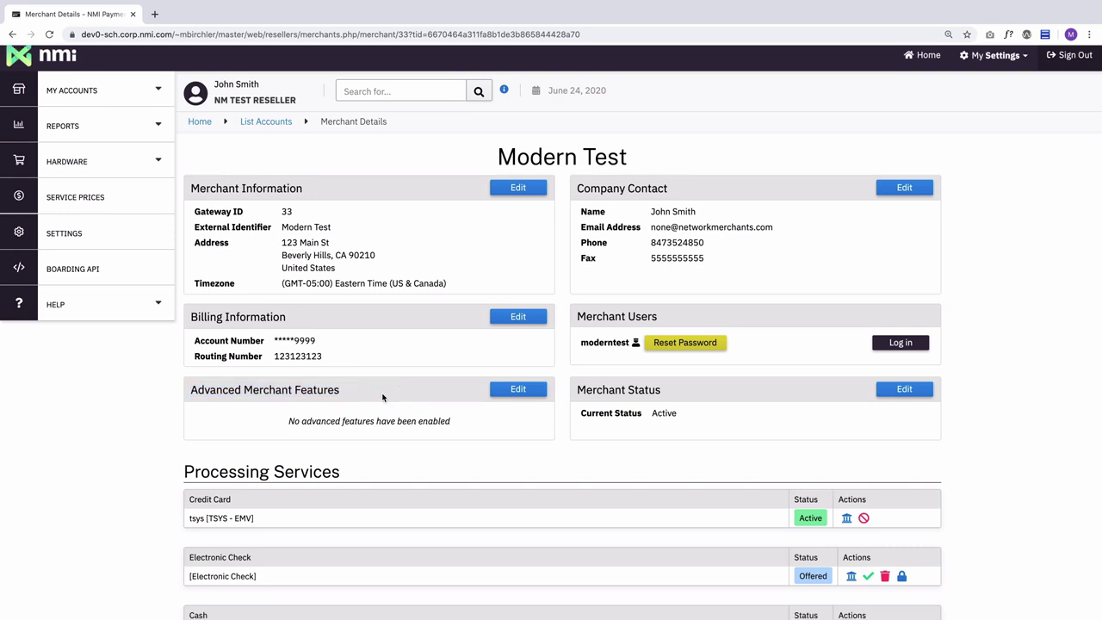
pyautogui.click(519, 232)
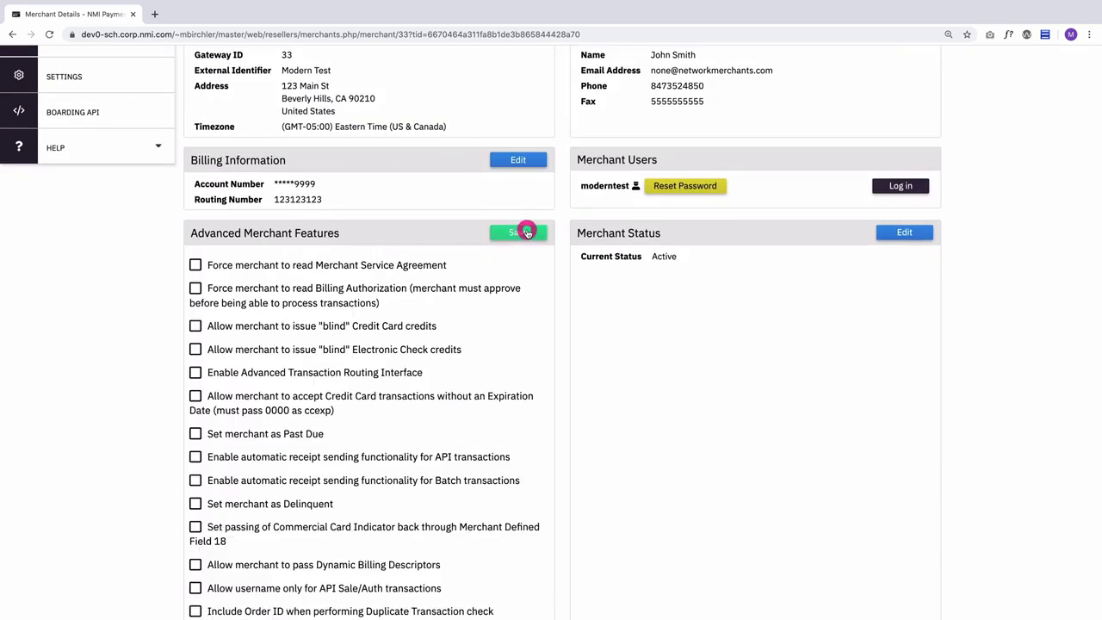
pyautogui.scroll(-3, 507, 359)
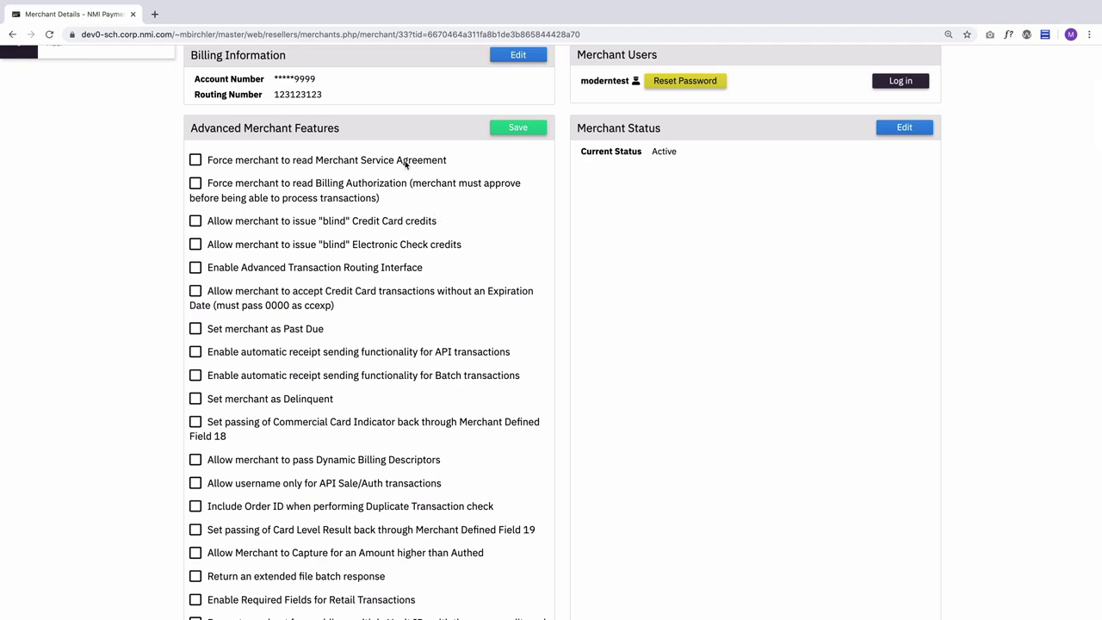
pyautogui.click(196, 160)
pyautogui.click(196, 183)
pyautogui.click(159, 214)
# Allow the merchant to issue "blind" Credit Card and Electronic Check credits, accepting the Unmatched Credits Agreement.
pyautogui.click(196, 221)
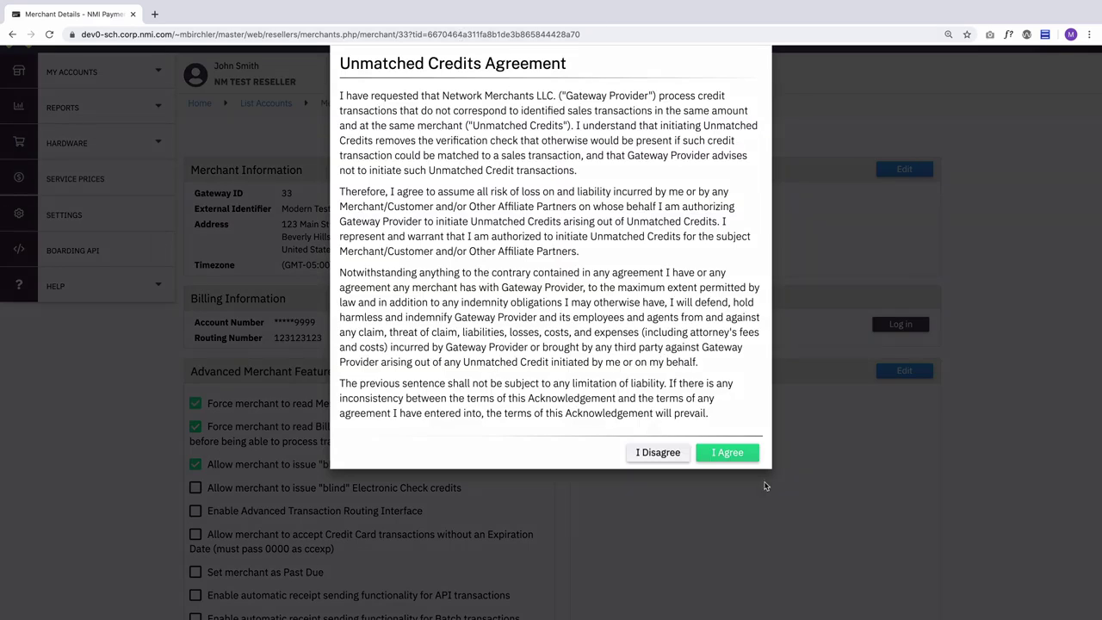
pyautogui.click(726, 452)
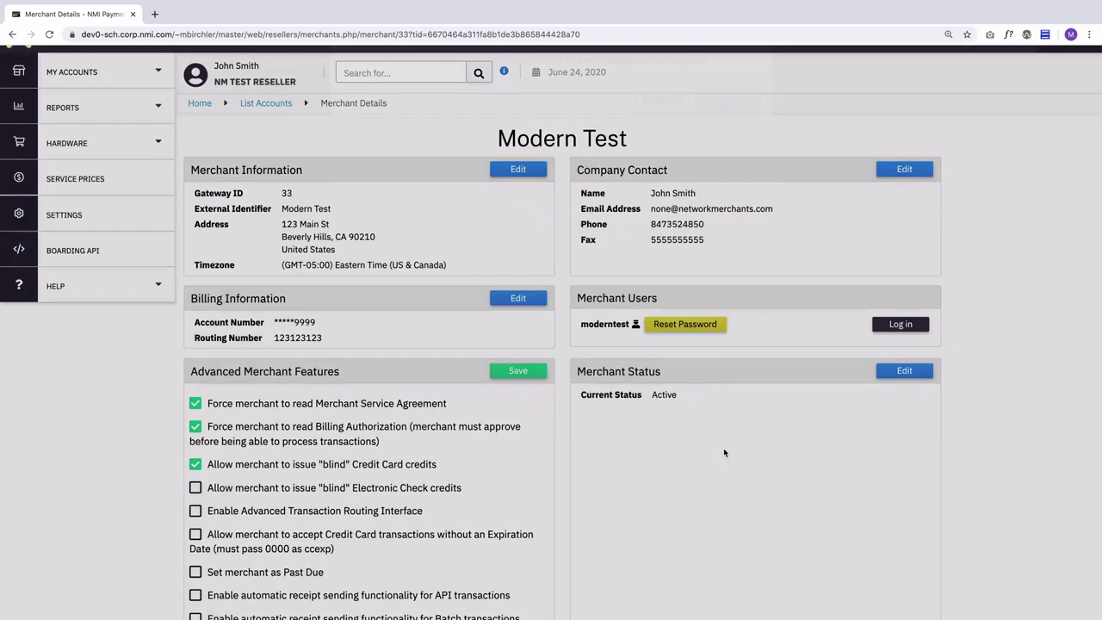
pyautogui.scroll(-2, 560, 450)
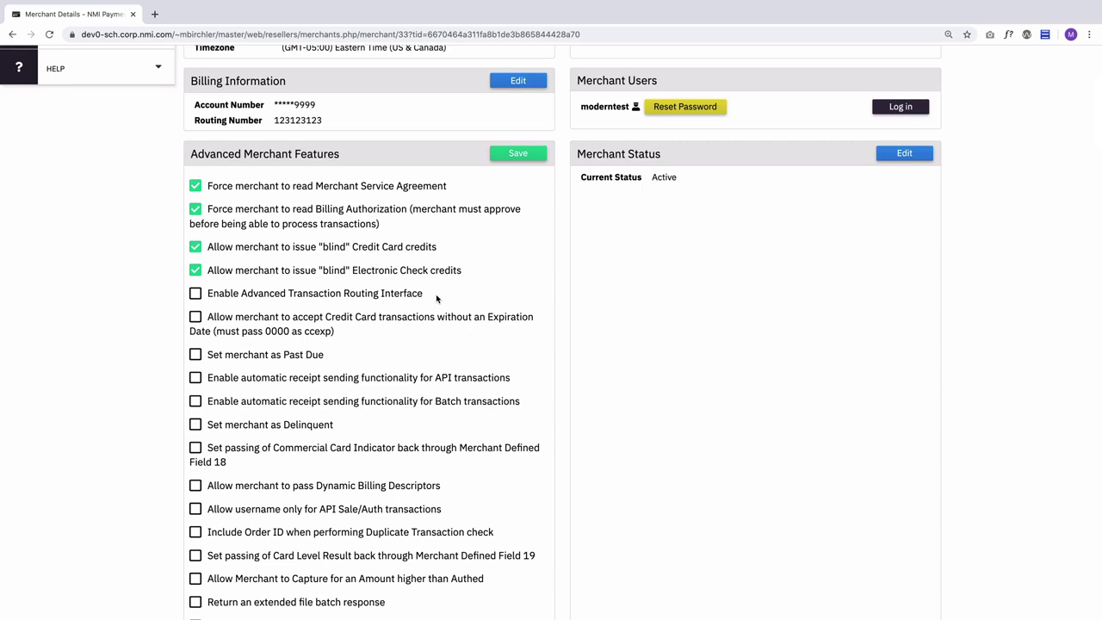
# Enable the Advanced Transaction Routing Interface and Credit Card transactions without an Expiration Date, and set the merchant as Past Due.
pyautogui.click(360, 295)
pyautogui.click(293, 332)
pyautogui.click(251, 355)
# Enable automatic receipt sending for API and Batch transactions, and set the merchant as Delinquent.
pyautogui.click(245, 381)
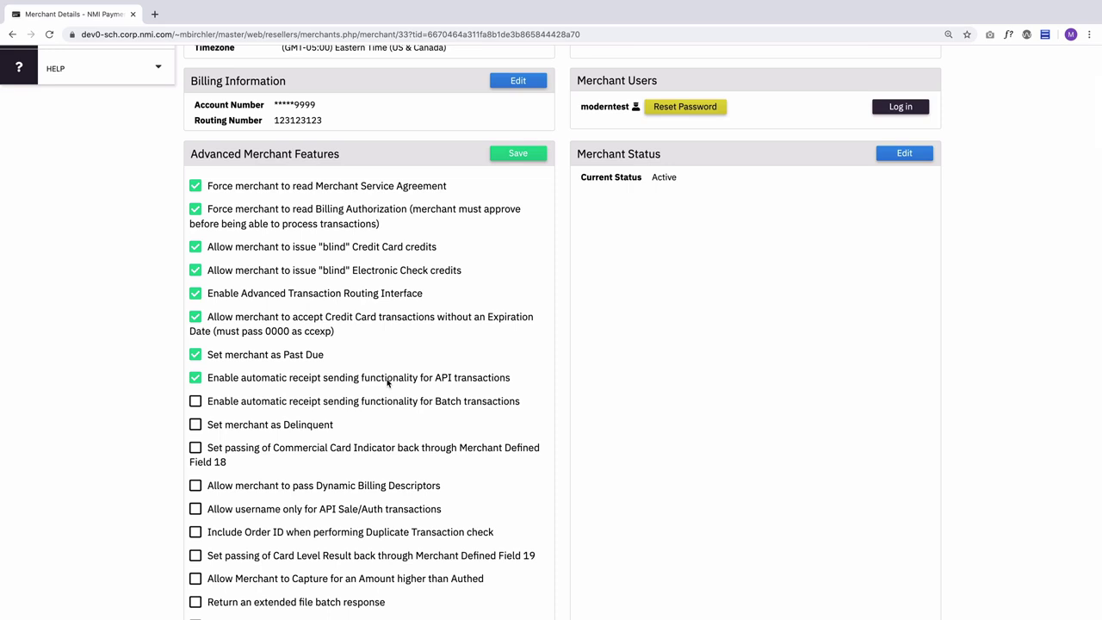
pyautogui.click(280, 402)
pyautogui.scroll(-3, 477, 445)
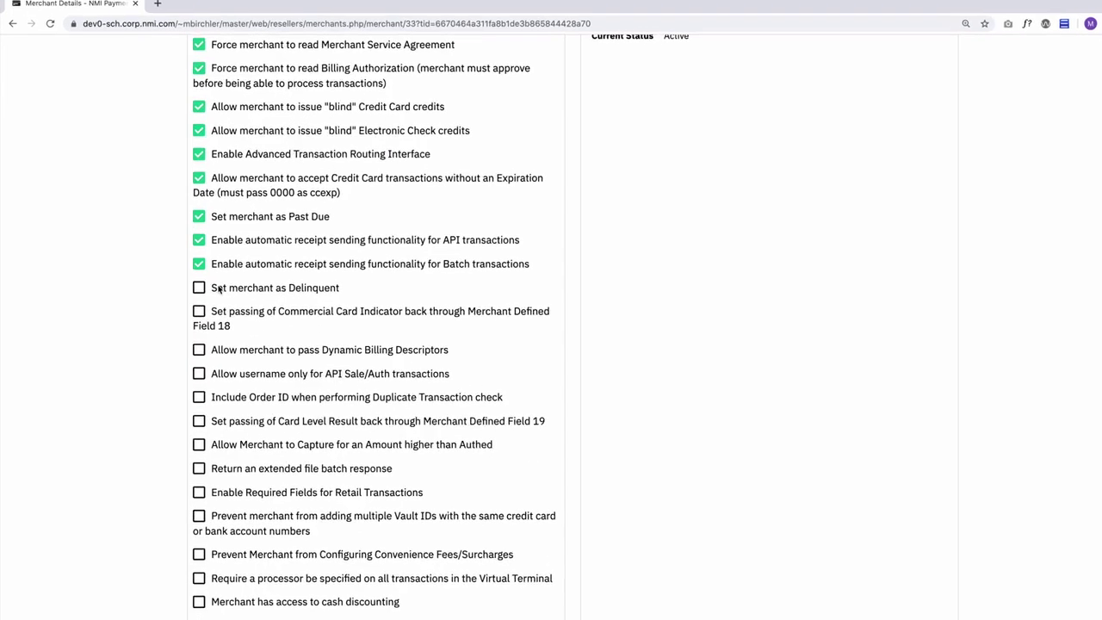
pyautogui.click(337, 239)
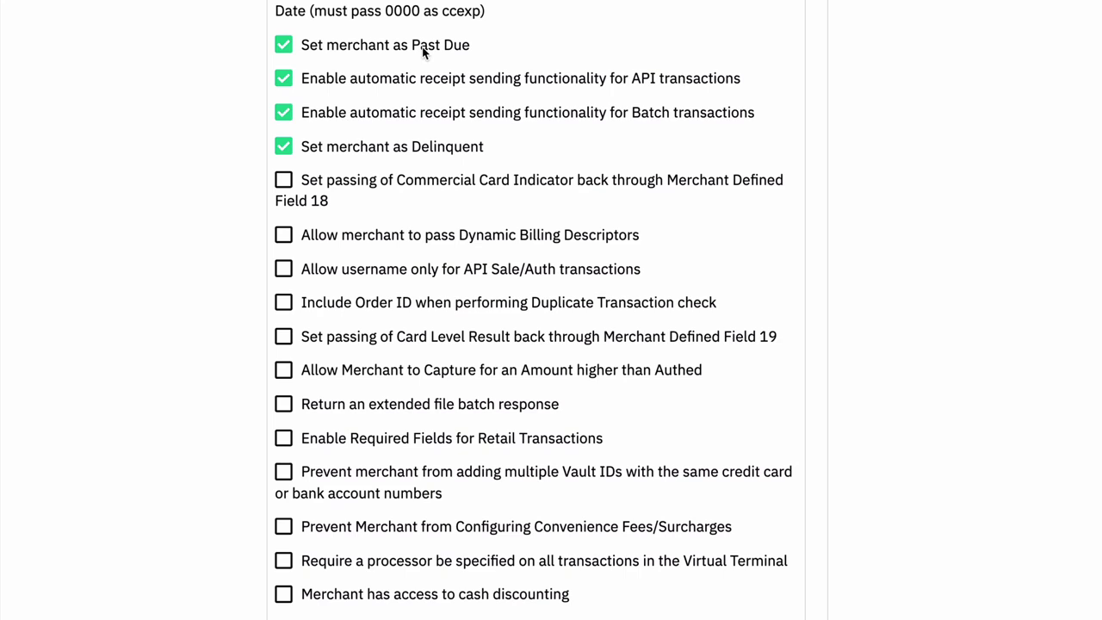
# Clear the merchant's Past Due and Delinquent settings, and re-enable both.
pyautogui.click(345, 146)
pyautogui.click(374, 49)
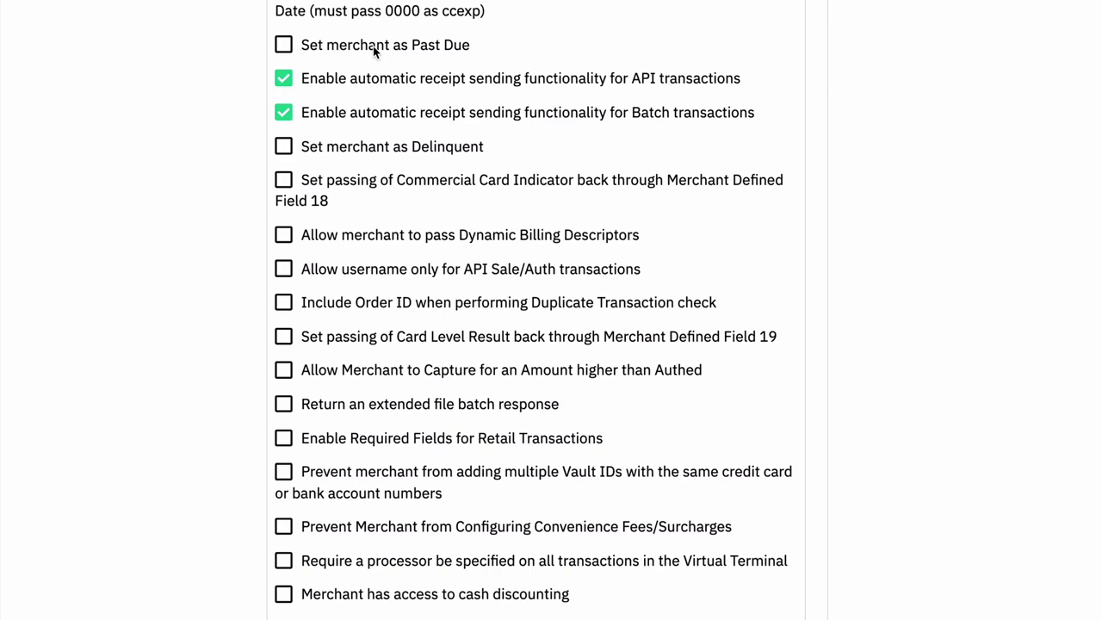
pyautogui.click(373, 45)
pyautogui.click(347, 146)
pyautogui.click(230, 161)
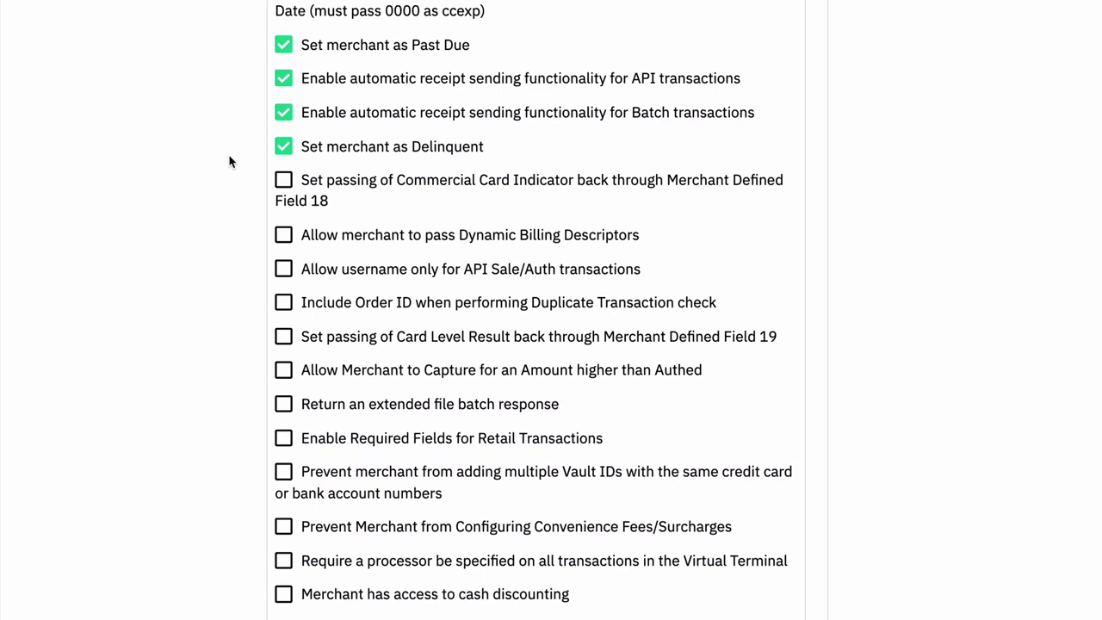
# Enable Commercial Card Indicator passing through Merchant Defined Field 18, Dynamic Billing Descriptors, username-only API Sale/Auth transactions, and Order ID in the Duplicate Transaction check.
pyautogui.click(361, 186)
pyautogui.click(437, 235)
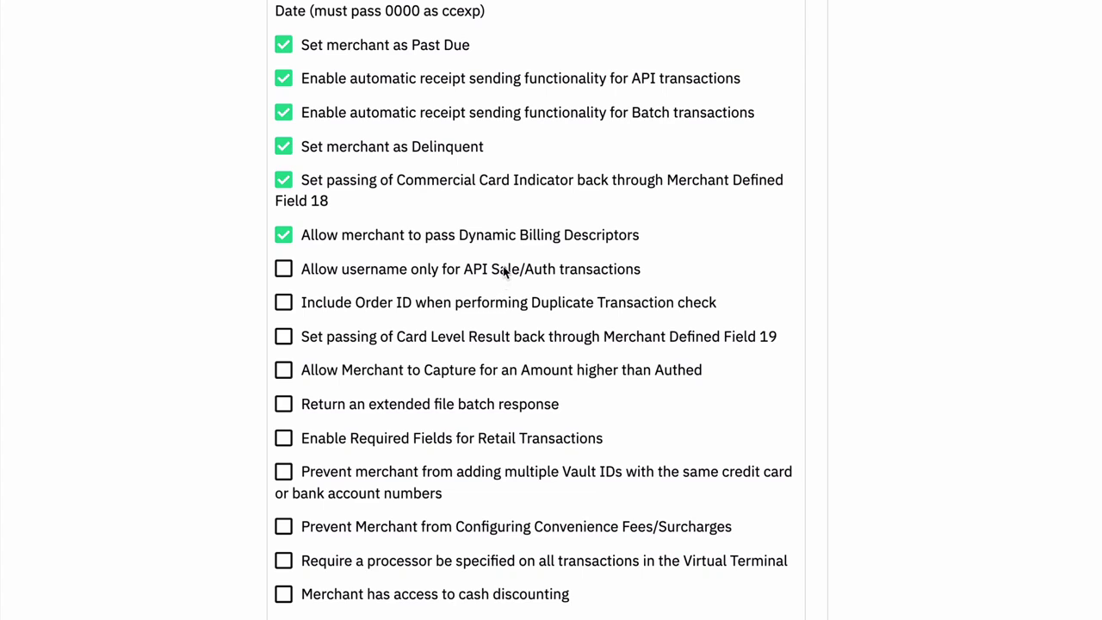
pyautogui.click(456, 273)
pyautogui.click(623, 308)
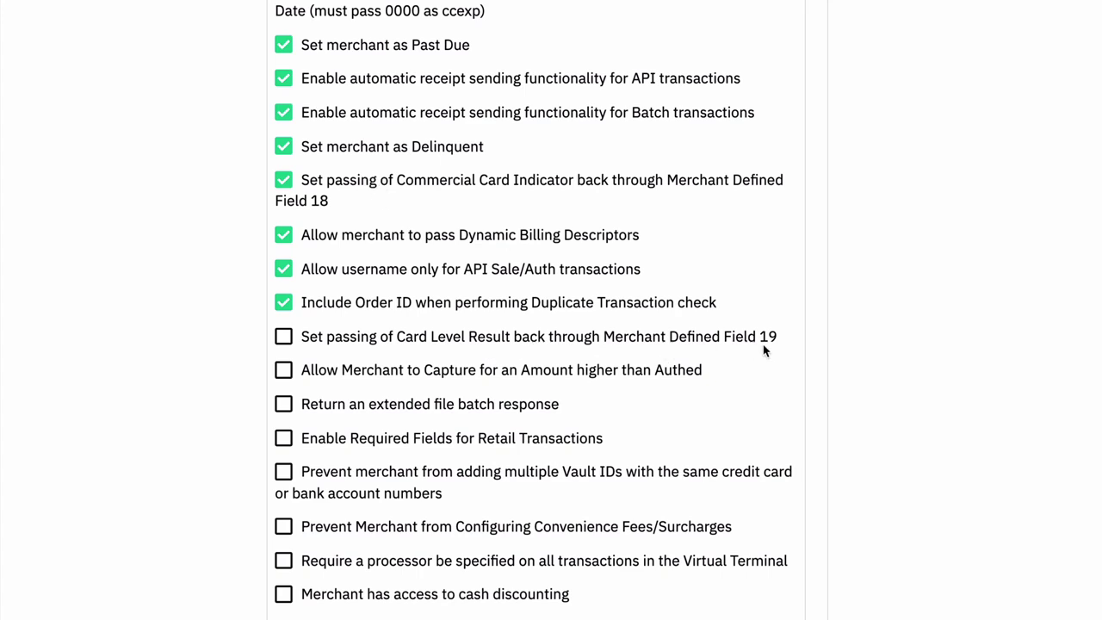
# Enable Card Level Result passing through Merchant Defined Field 19, captures higher than authed, extended file batch responses, and Required Fields for Retail Transactions.
pyautogui.click(605, 341)
pyautogui.click(449, 372)
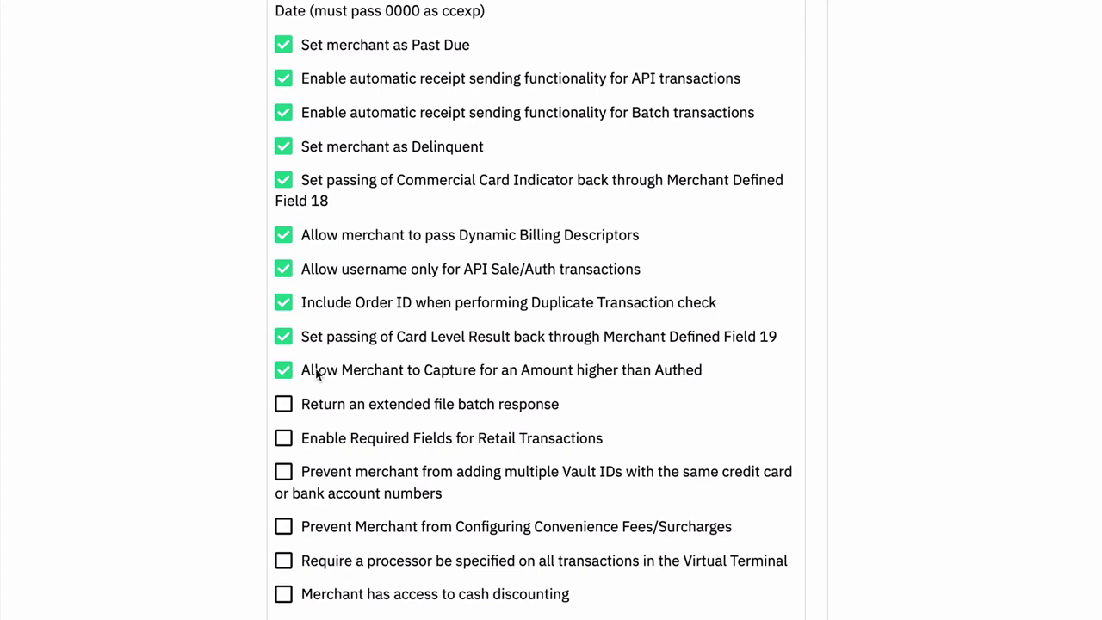
pyautogui.click(384, 404)
pyautogui.click(379, 439)
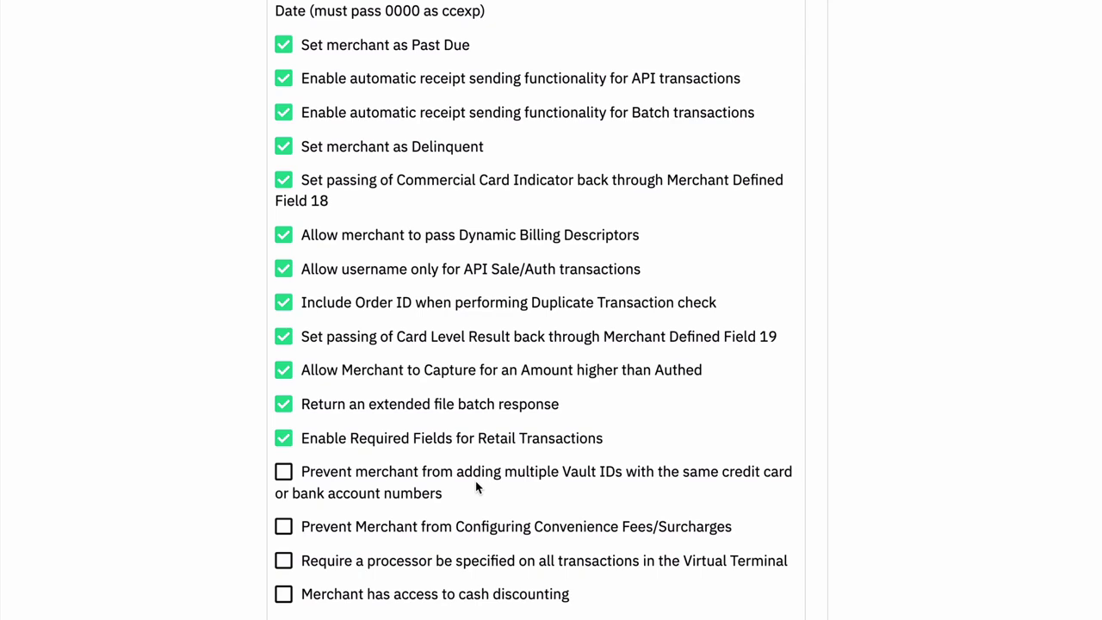
# Prevent multiple Vault IDs per account and Convenience Fee/Surcharge configuration, require a processor for all Virtual Terminal transactions, and enable cash discounting access.
pyautogui.click(431, 470)
pyautogui.click(415, 526)
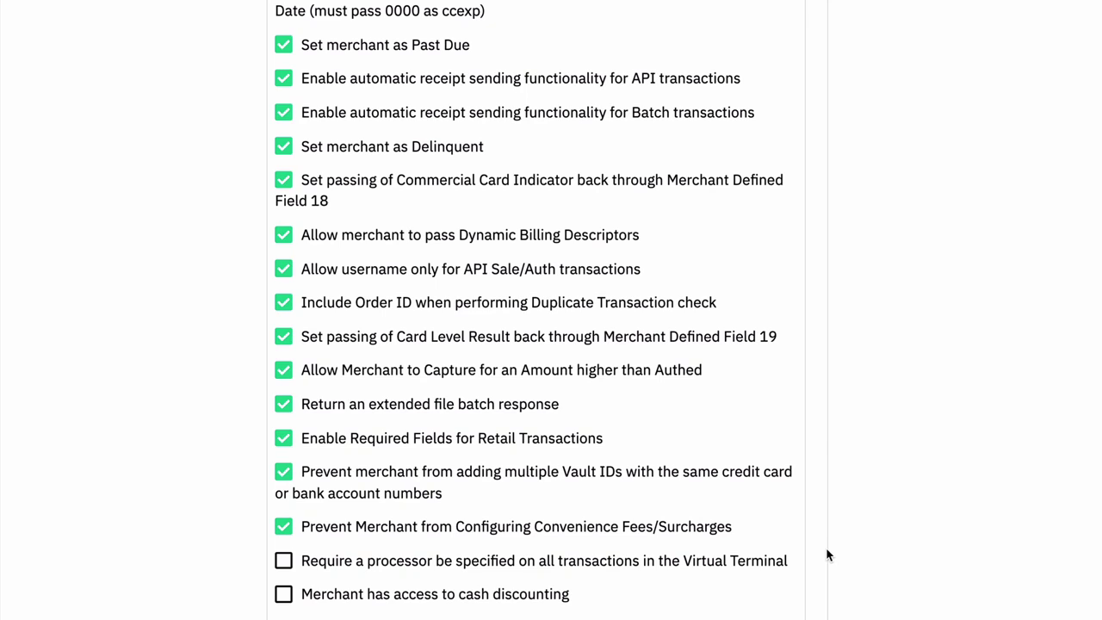
pyautogui.click(721, 561)
pyautogui.click(543, 599)
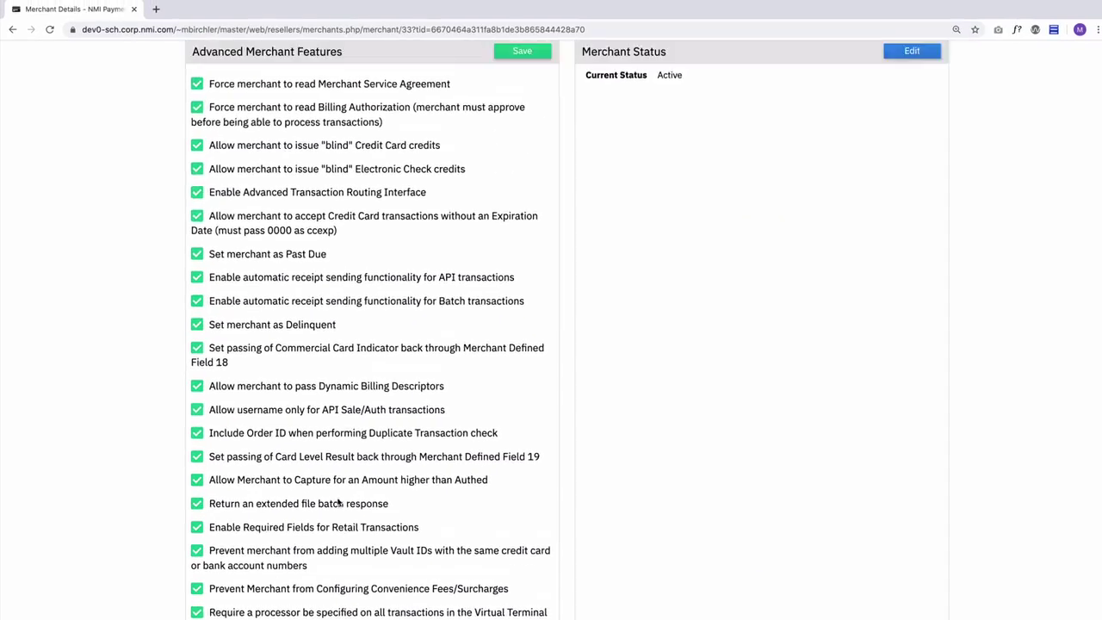
# Save the Advanced Merchant Features and review the enabled options listed for the merchant.
pyautogui.scroll(4, 339, 504)
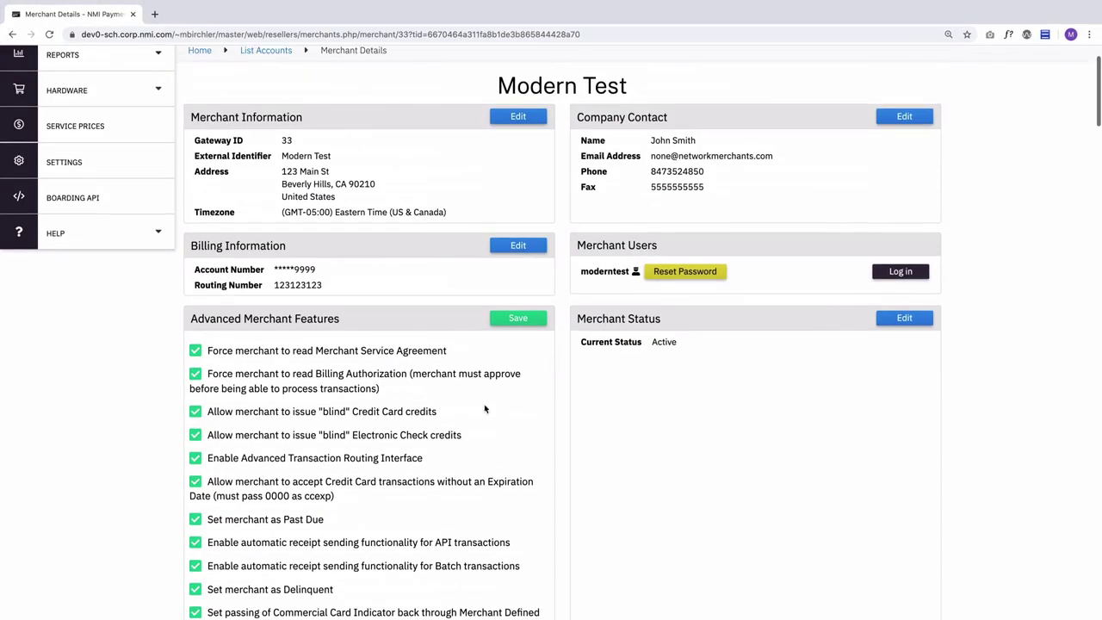
pyautogui.click(517, 320)
pyautogui.scroll(-2, 539, 440)
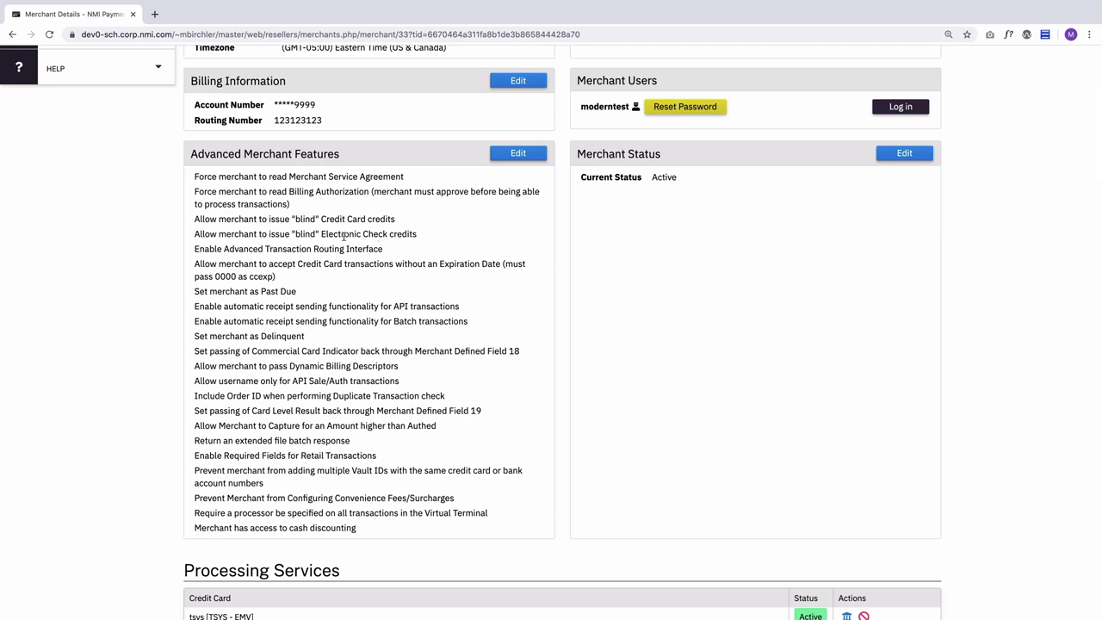
pyautogui.moveTo(194, 178); pyautogui.dragTo(419, 180)
pyautogui.click(421, 179)
pyautogui.moveTo(297, 292); pyautogui.dragTo(194, 291)
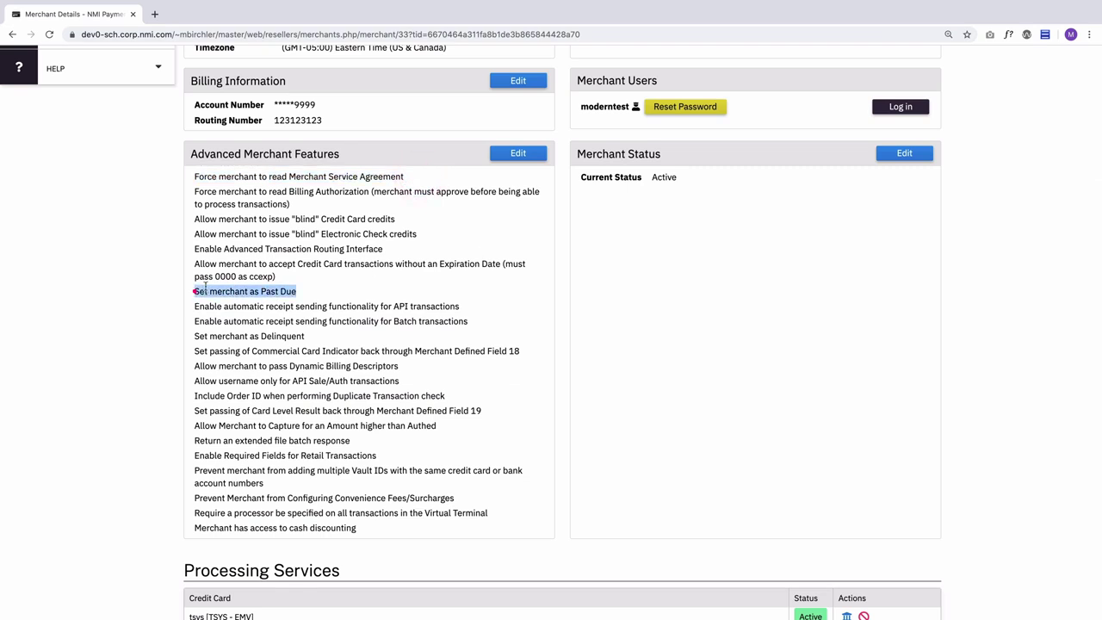
pyautogui.click(414, 273)
pyautogui.scroll(1, 388, 298)
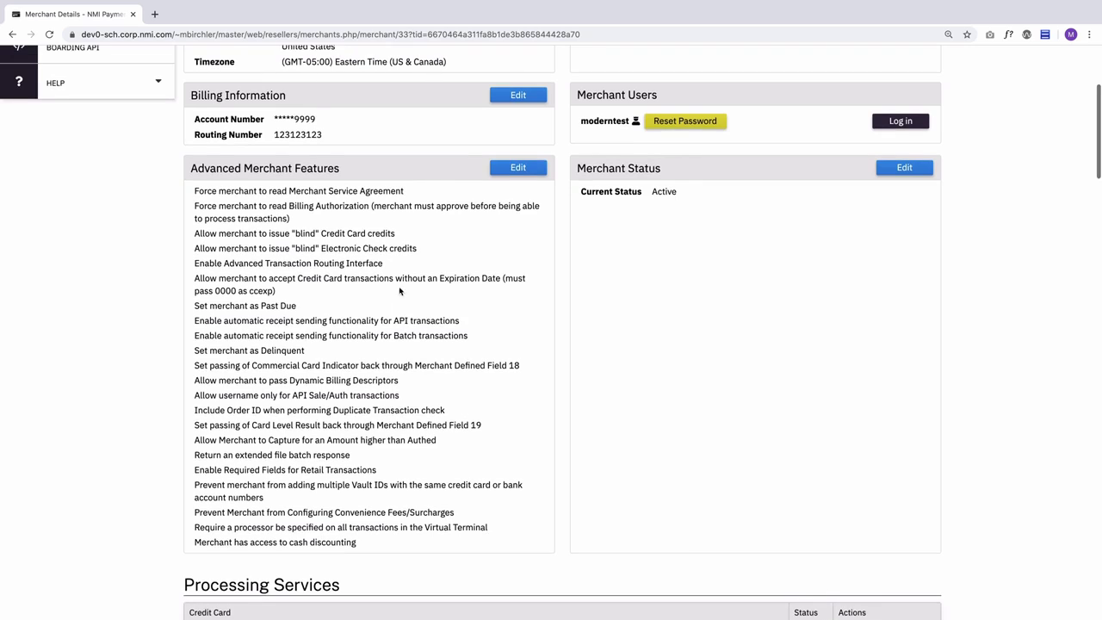